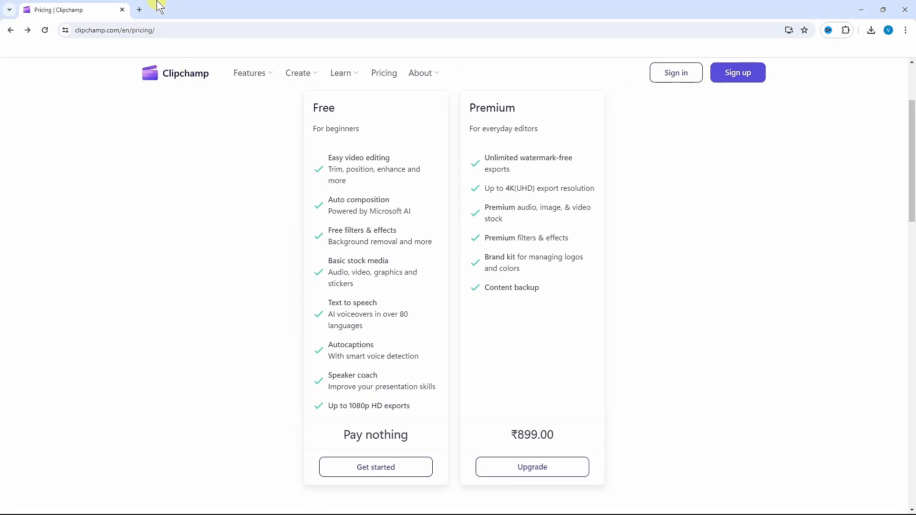
Step: Search the web for clipchamp in a new browser tab, open the official Clipchamp site and go to its free trial sign-in page
left_click(140, 9)
type("c")
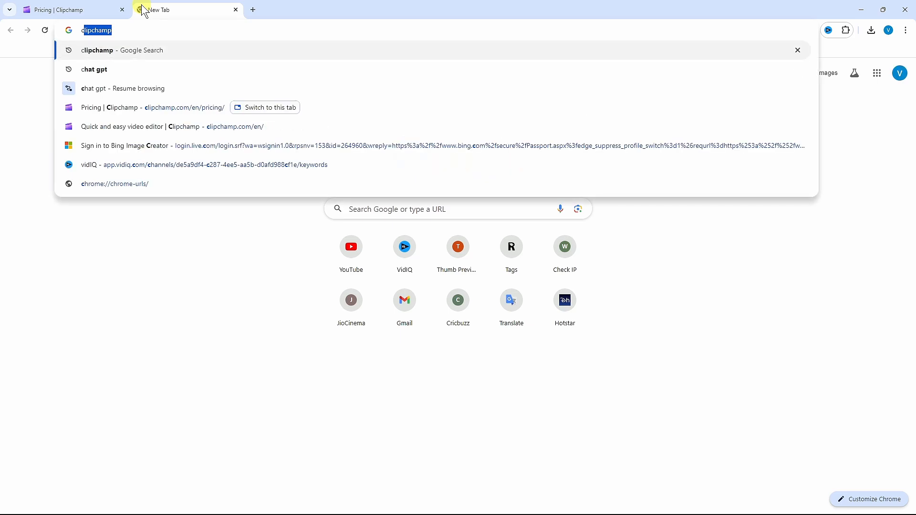
type("li")
left_click(116, 50)
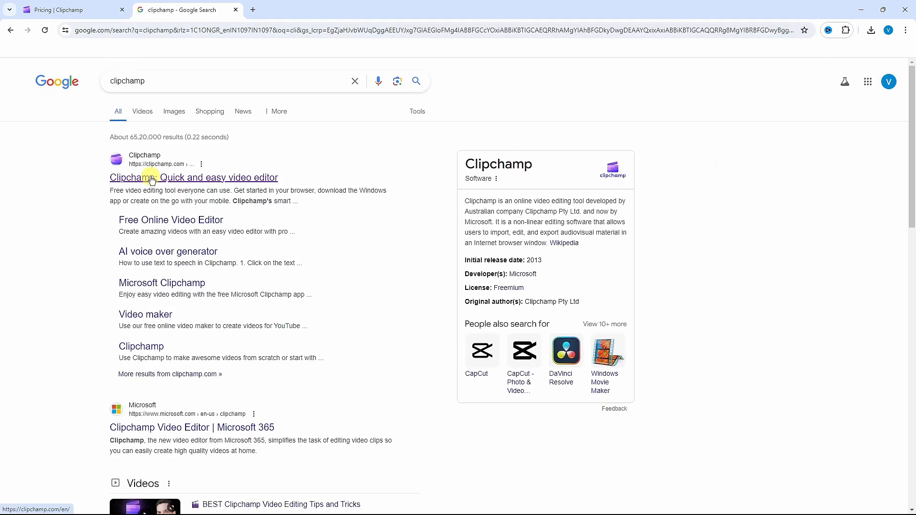
left_click(151, 180)
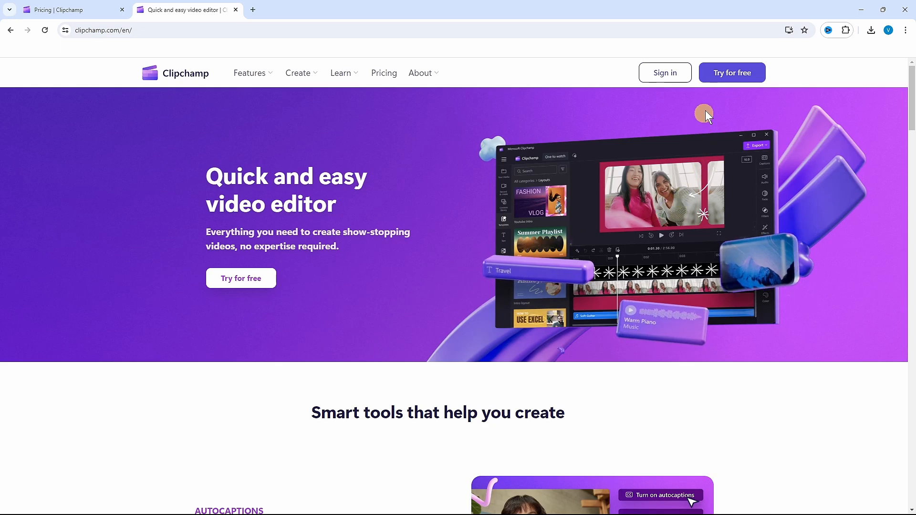
left_click(730, 80)
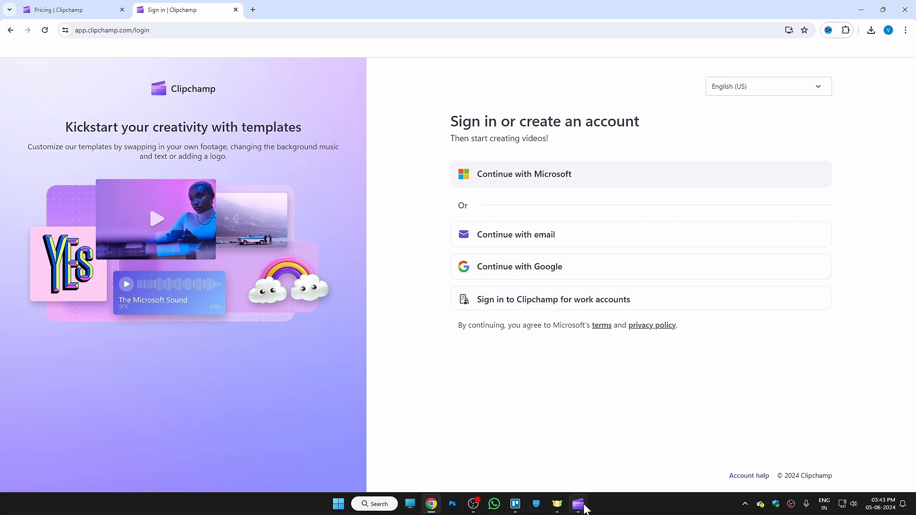
Step: Switch to the Microsoft Clipchamp desktop app, create a new video from scratch and add a text-to-speech clip
left_click(580, 506)
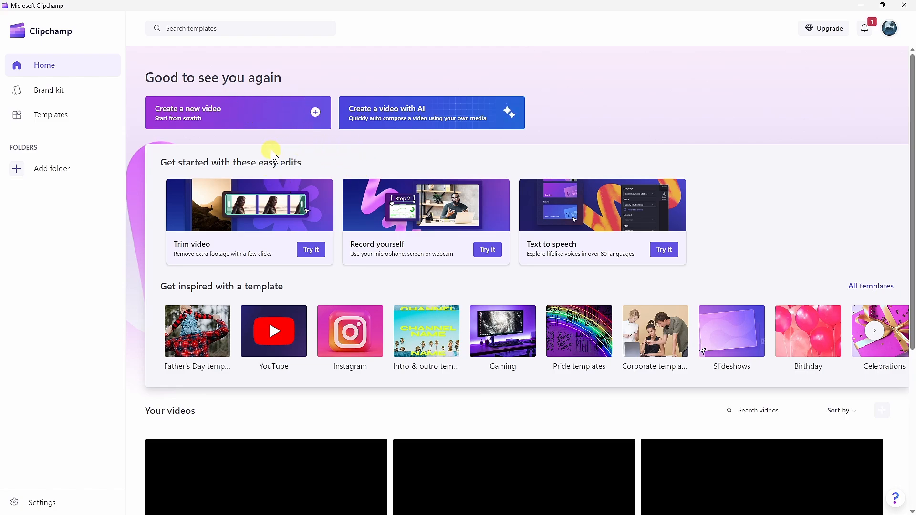
left_click(313, 114)
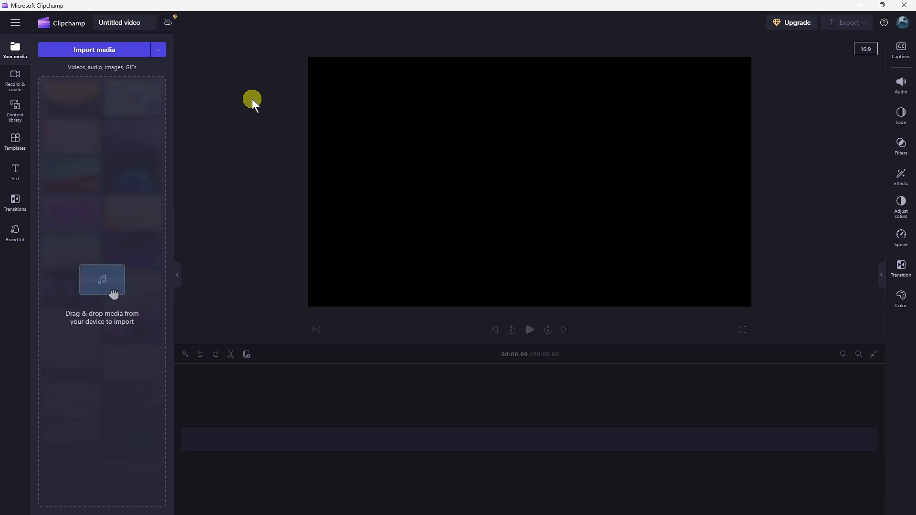
left_click(18, 78)
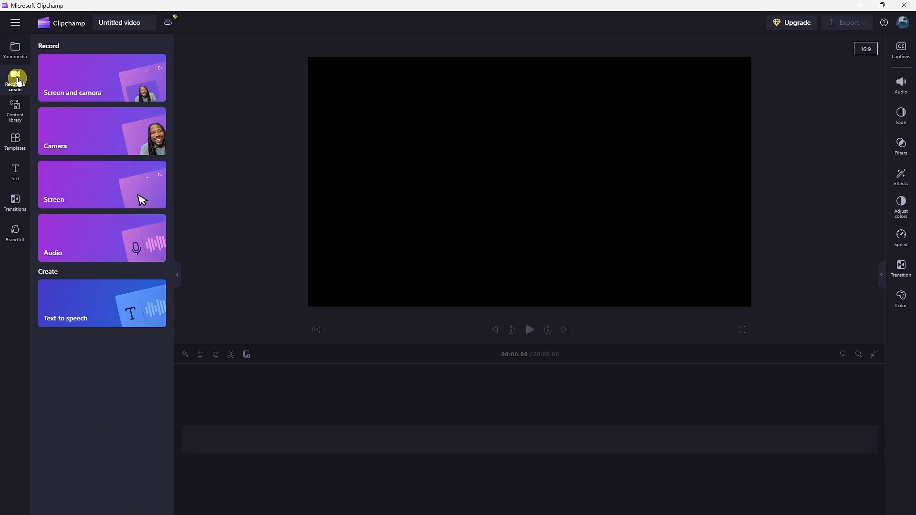
left_click(108, 309)
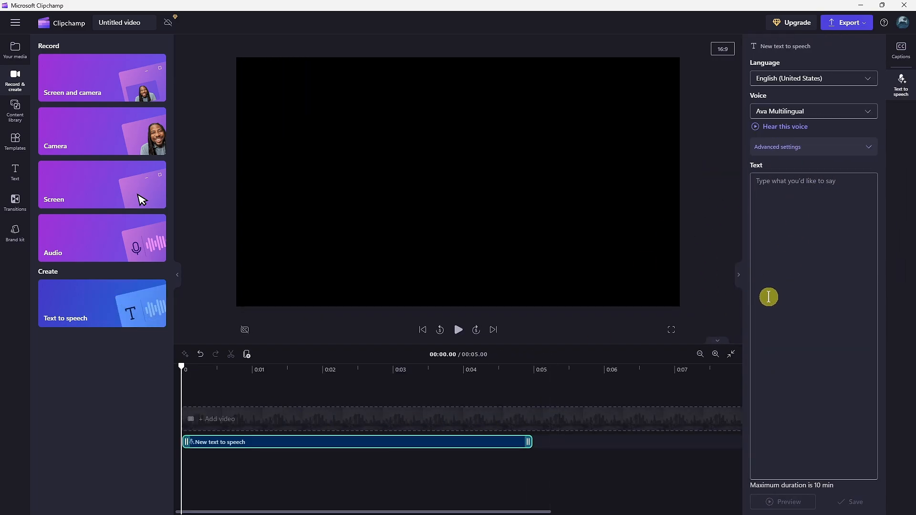
Step: Set the text-to-speech language to English (United States) and the voice to Sara
left_click(812, 80)
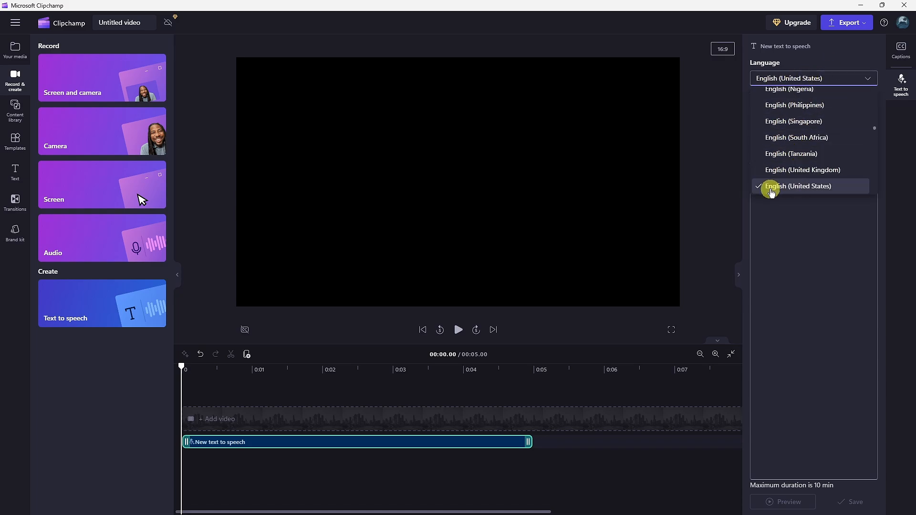
left_click(787, 186)
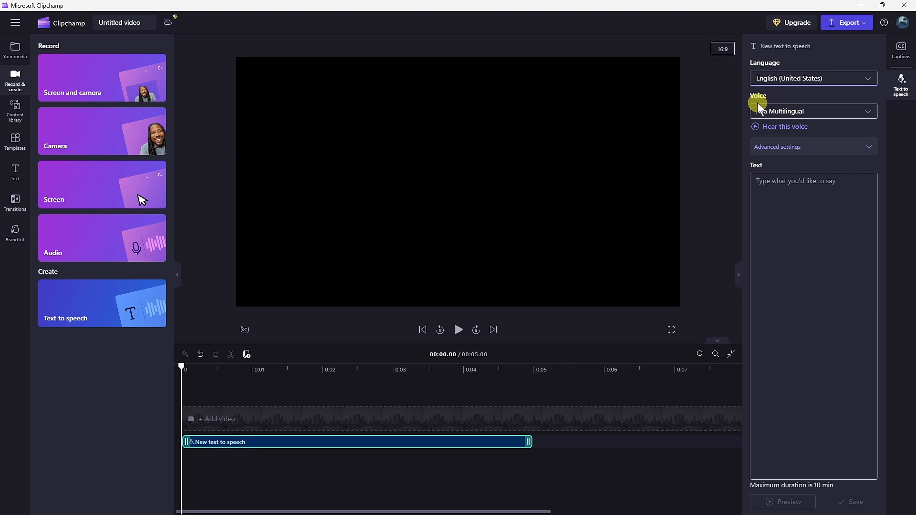
left_click(773, 111)
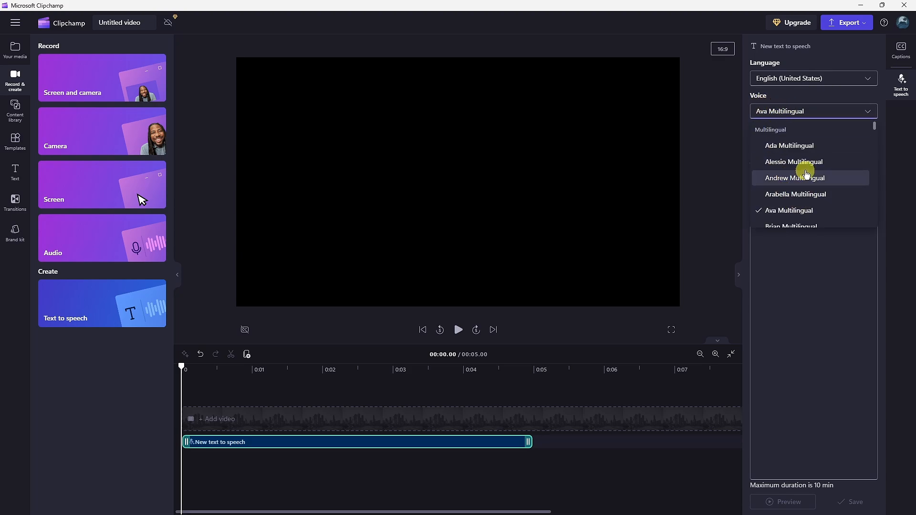
left_click_drag(873, 126, 869, 215)
left_click(795, 190)
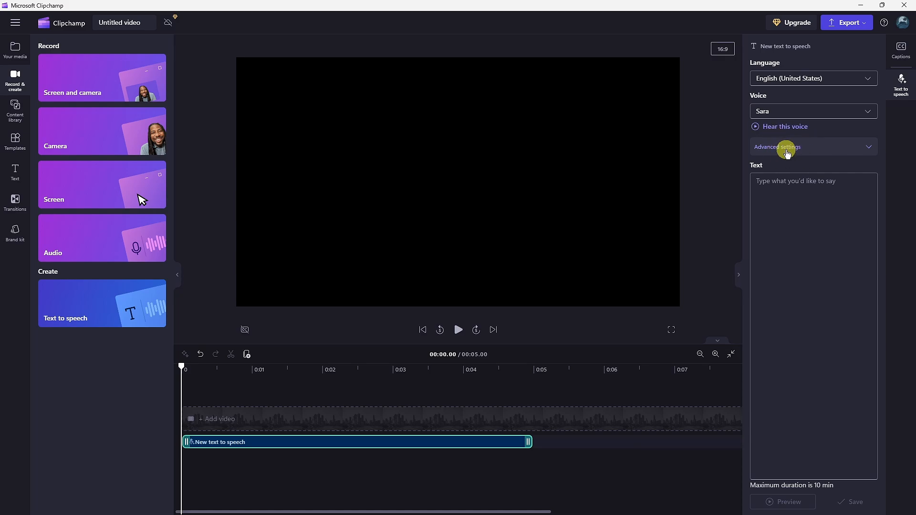
Step: Set the voice's emotion to Excited in the advanced settings, leaving the vocal pitch at Default
left_click(811, 148)
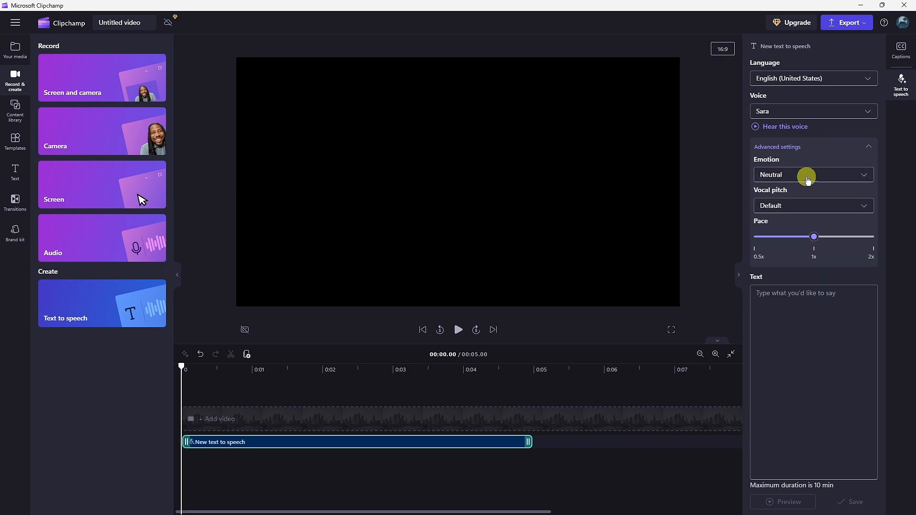
left_click(807, 179)
left_click(787, 208)
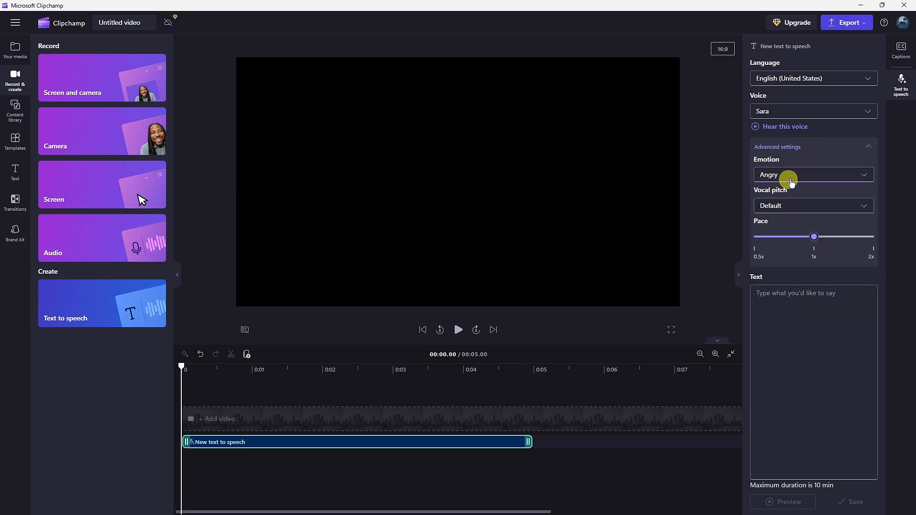
left_click(789, 179)
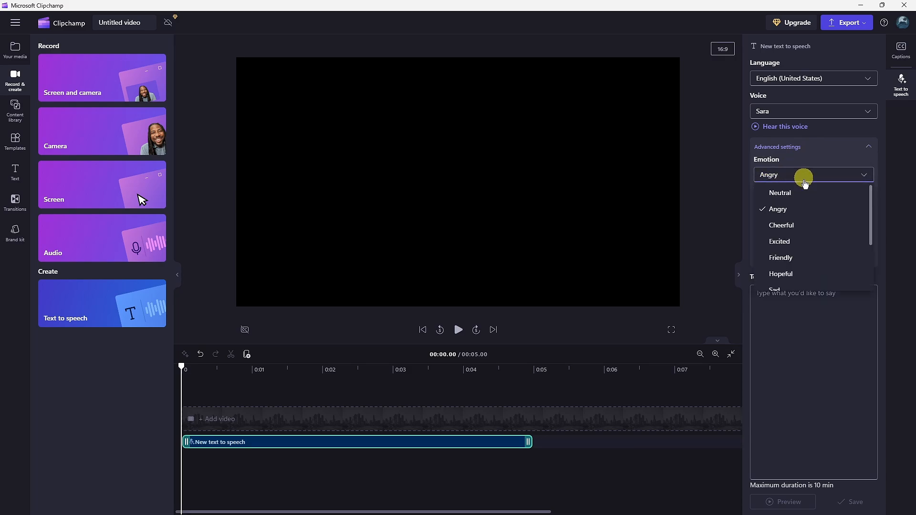
left_click(800, 248)
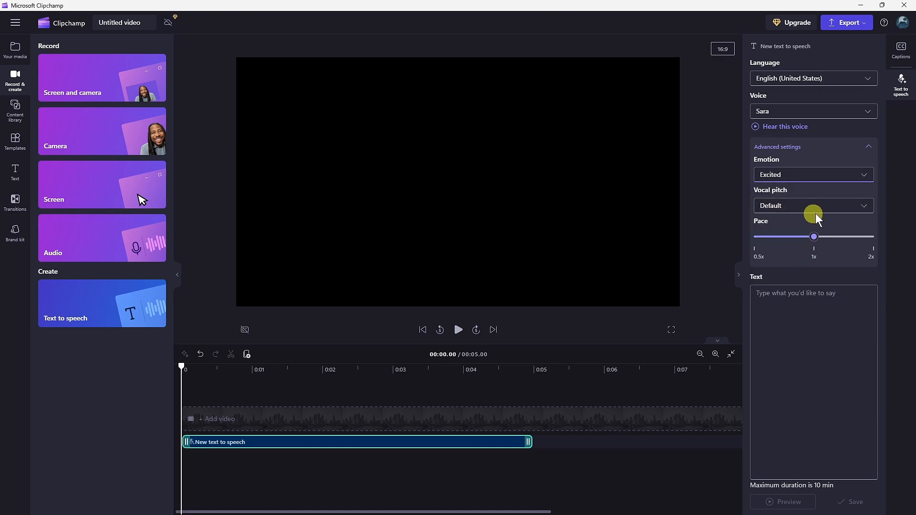
left_click(836, 208)
left_click(836, 207)
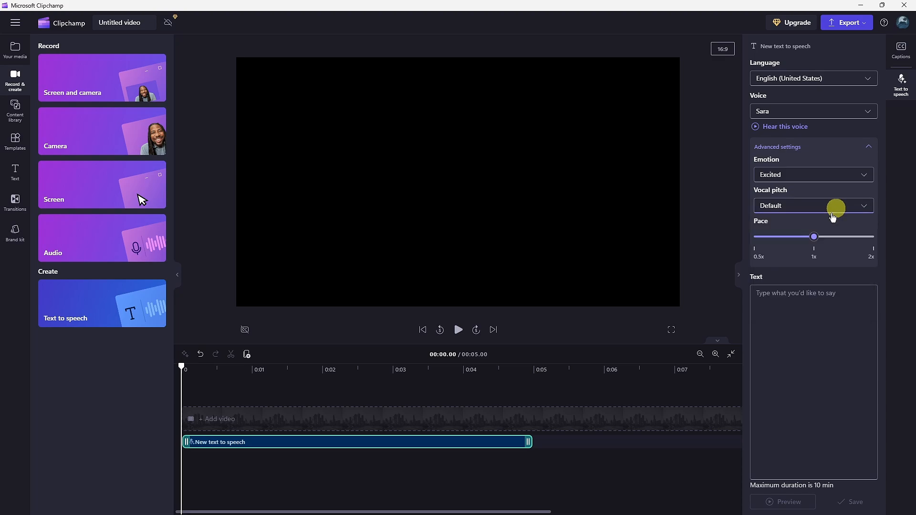
Step: Enter the speech text "if you like this ai voice and this video then make sure to subscribe learnlite express youtube channel"
left_click(787, 294)
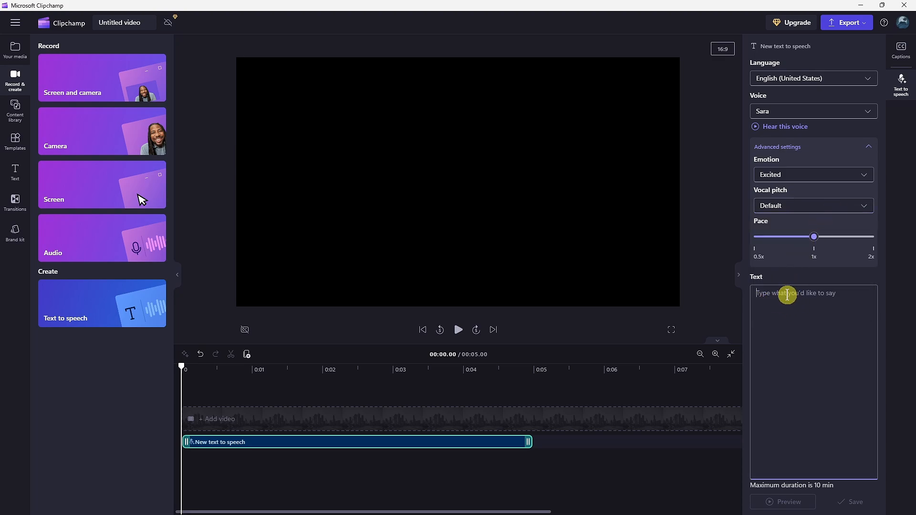
type("dasd")
key("ctrl+a")
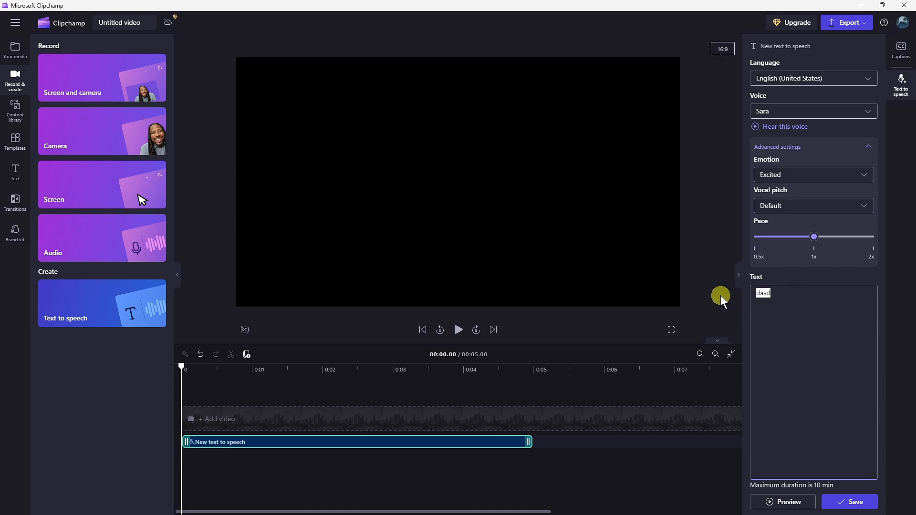
type("if you like this ai voice and this video then make sure to subscribe learnlite express youtube channel")
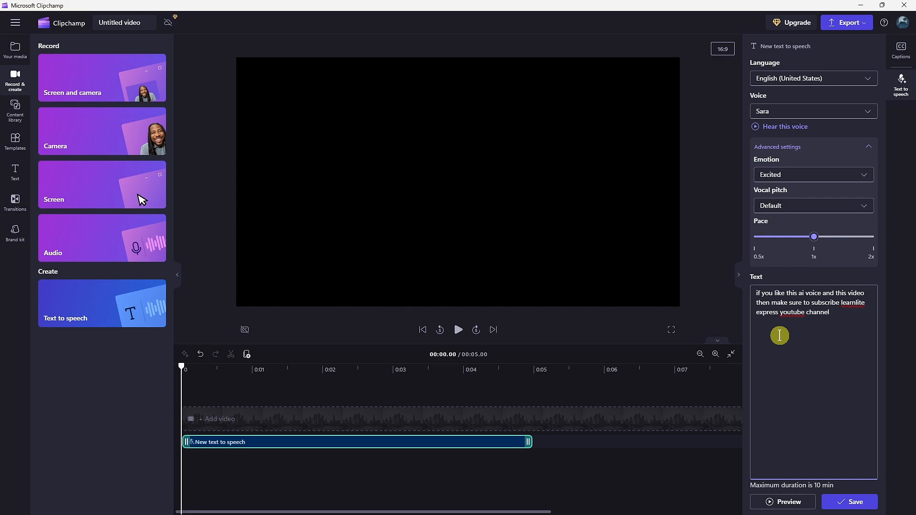
Step: Preview and save the text-to-speech voiceover, and export the video at 480p
left_click(775, 502)
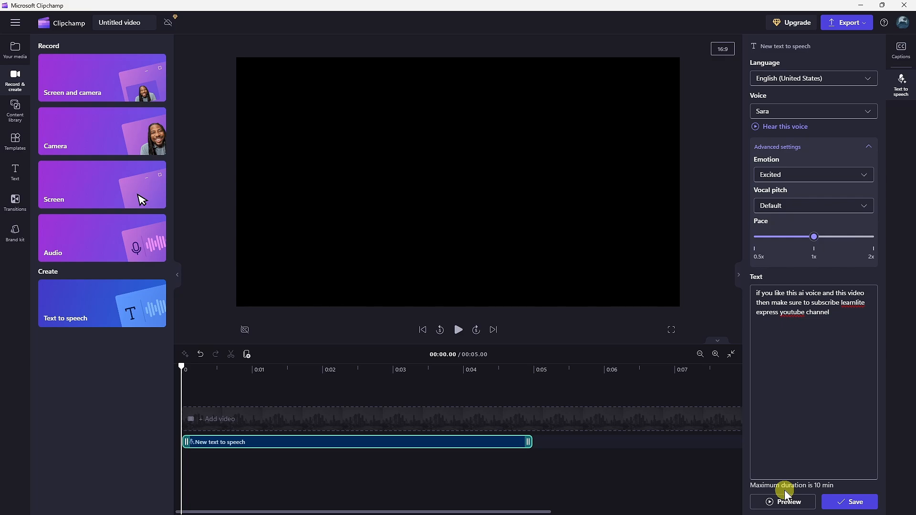
left_click(848, 503)
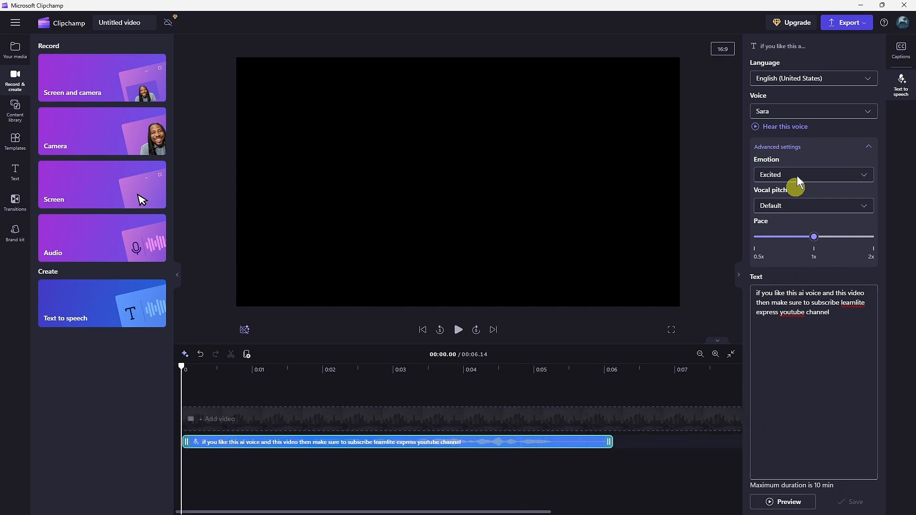
left_click(867, 27)
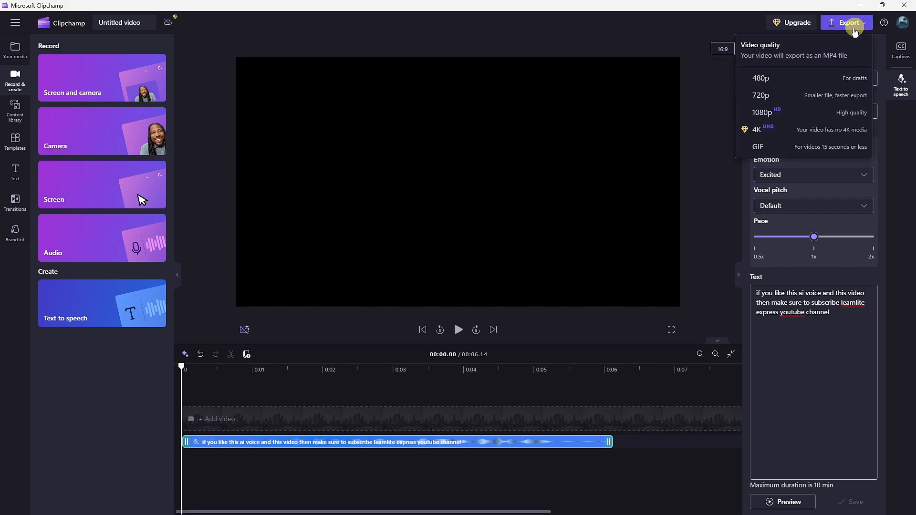
left_click(781, 82)
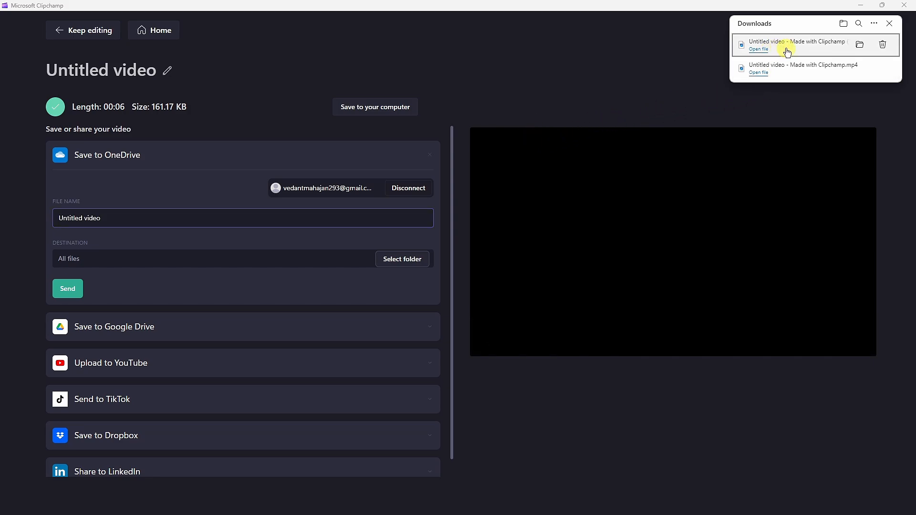
Step: Play a downloaded Clipchamp video from the downloads list to check the voiceover, and pause playback
left_click(758, 71)
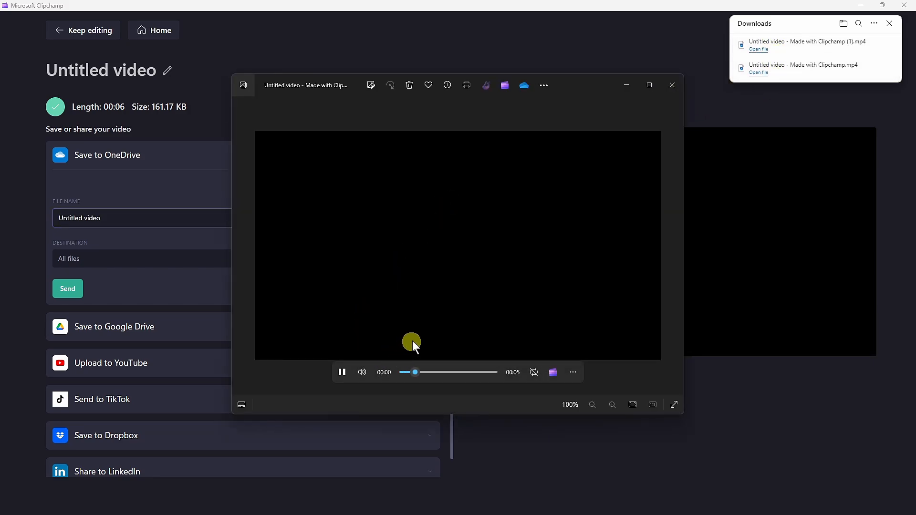
left_click(342, 372)
mouse_move(477, 275)
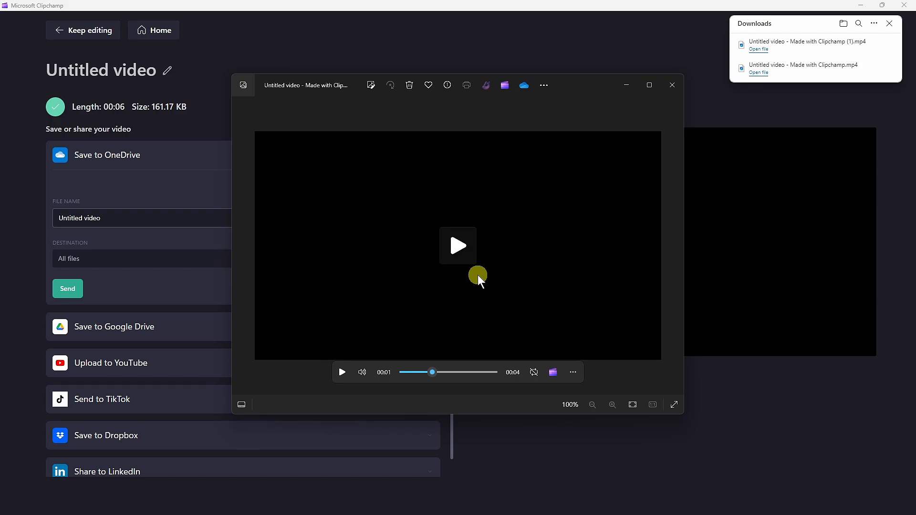